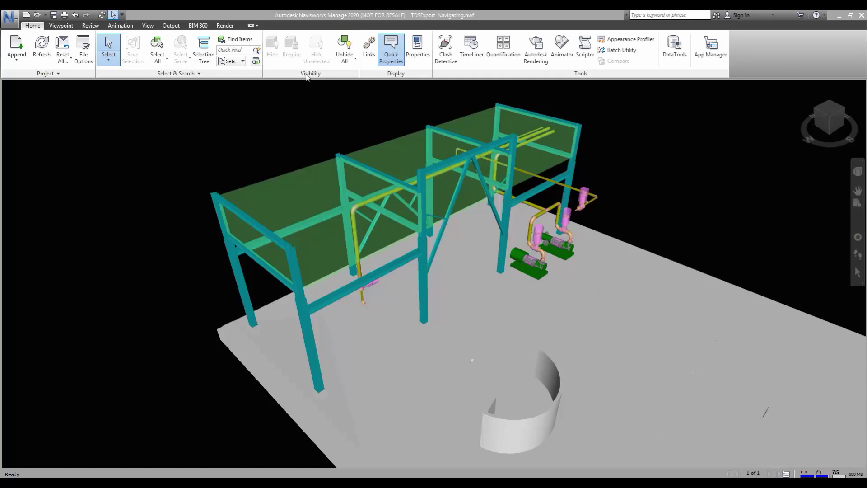
Show the Viewpoint tools and the Navigate panel's 1 m/s linear and 45°/s angular speeds
{"action": "left_click", "coordinate": [61, 26]}
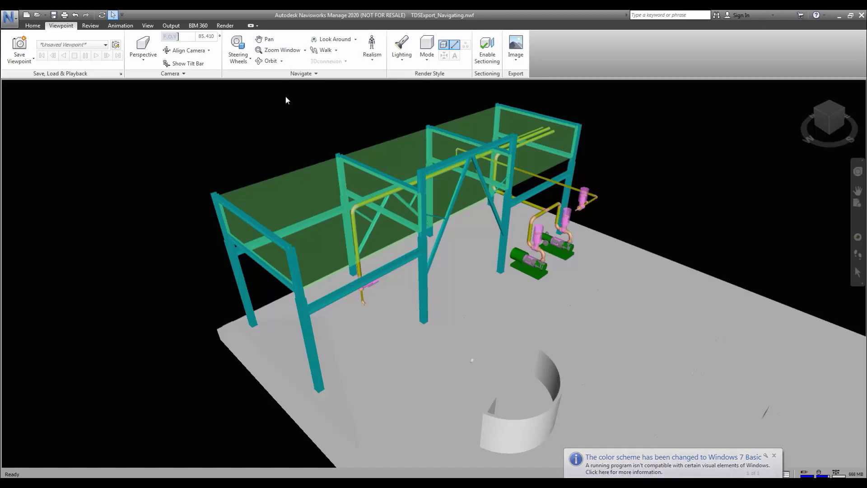
{"action": "left_click", "coordinate": [298, 75]}
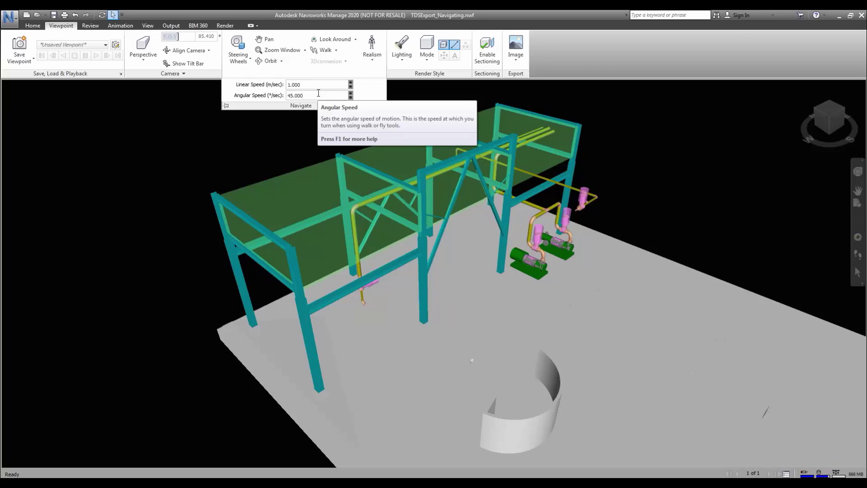
Switch the camera to Orthographic, back to Perspective, then Orthographic again
{"action": "left_click", "coordinate": [146, 67]}
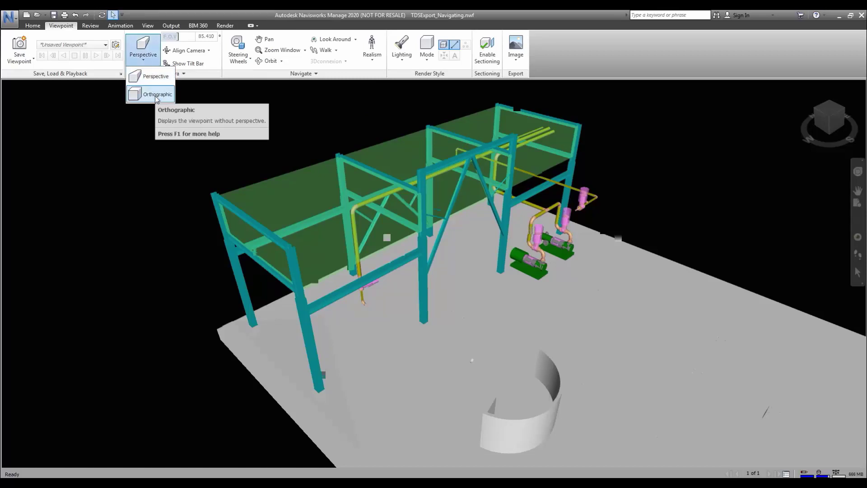
{"action": "left_click", "coordinate": [156, 99]}
{"action": "left_click", "coordinate": [144, 64]}
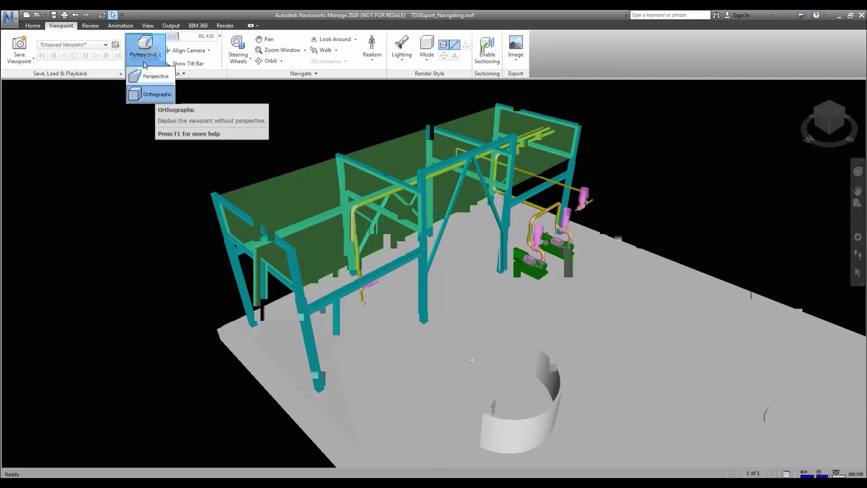
{"action": "left_click", "coordinate": [149, 77]}
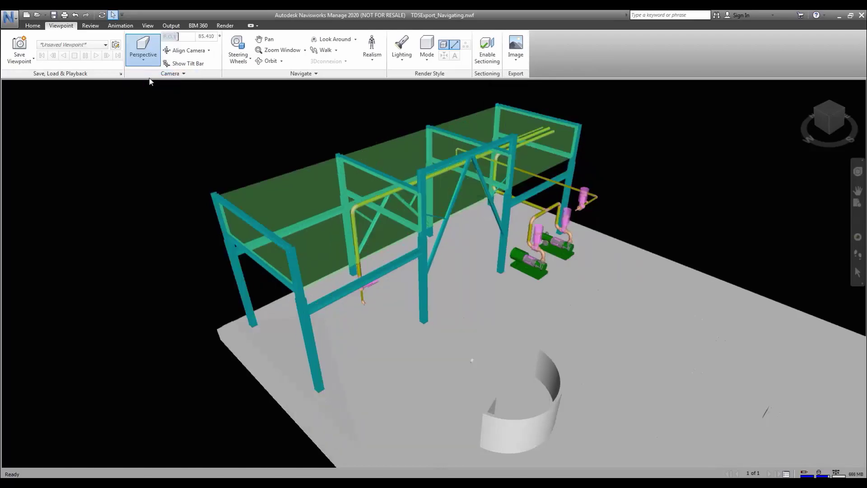
{"action": "left_click", "coordinate": [143, 50]}
{"action": "left_click", "coordinate": [153, 95]}
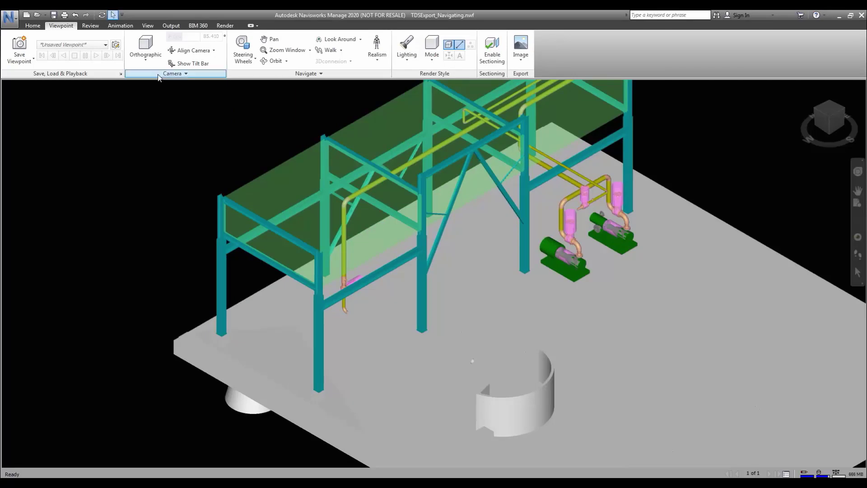
On the View tab, hide and re-show the Navigation Bar, then the ViewCube
{"action": "left_click", "coordinate": [147, 26]}
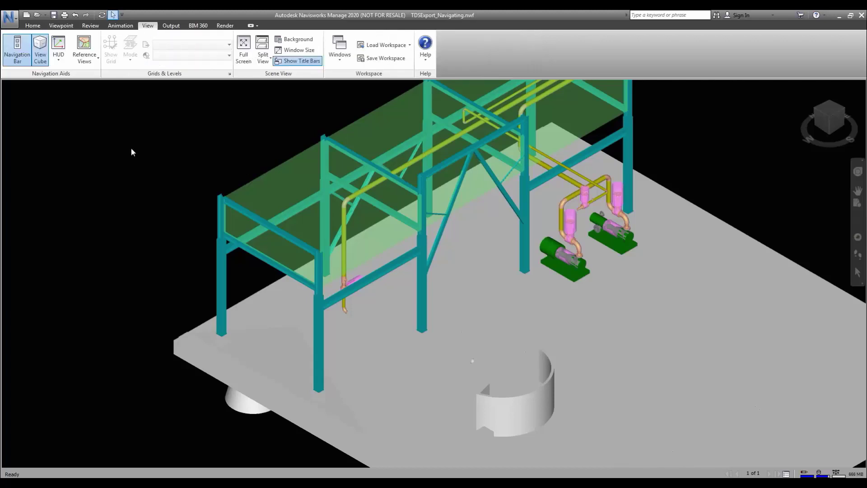
{"action": "left_click", "coordinate": [24, 63]}
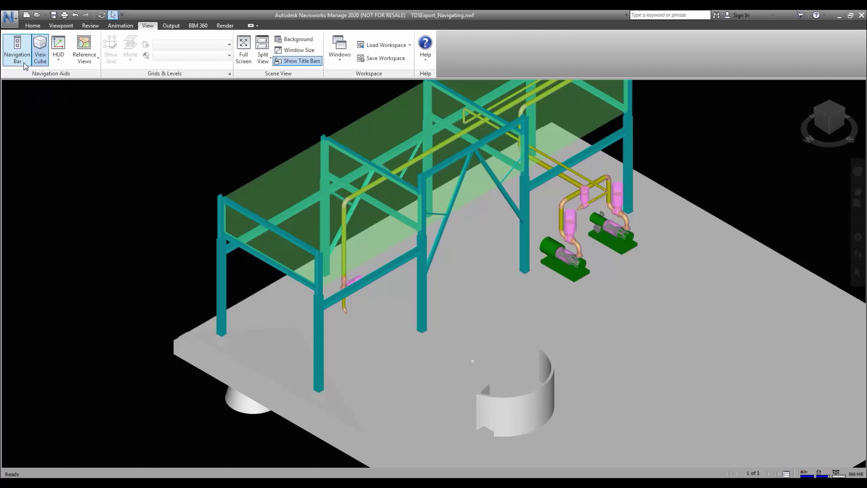
{"action": "left_click", "coordinate": [24, 62]}
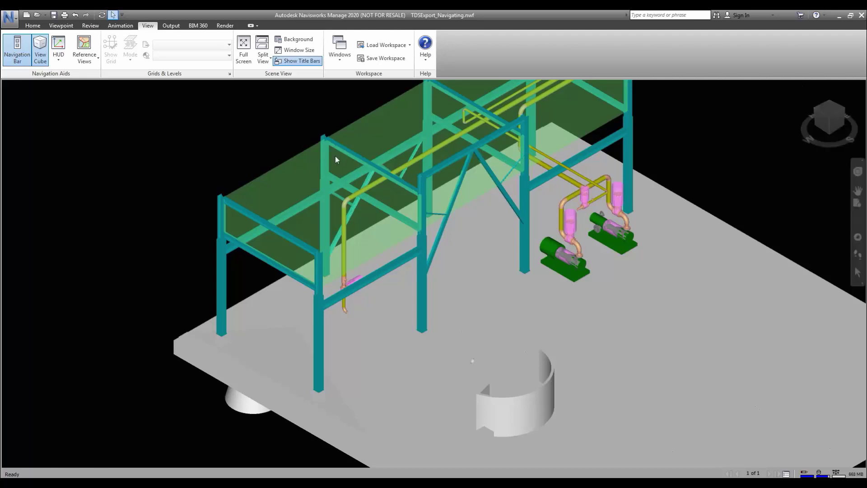
{"action": "left_click", "coordinate": [41, 54]}
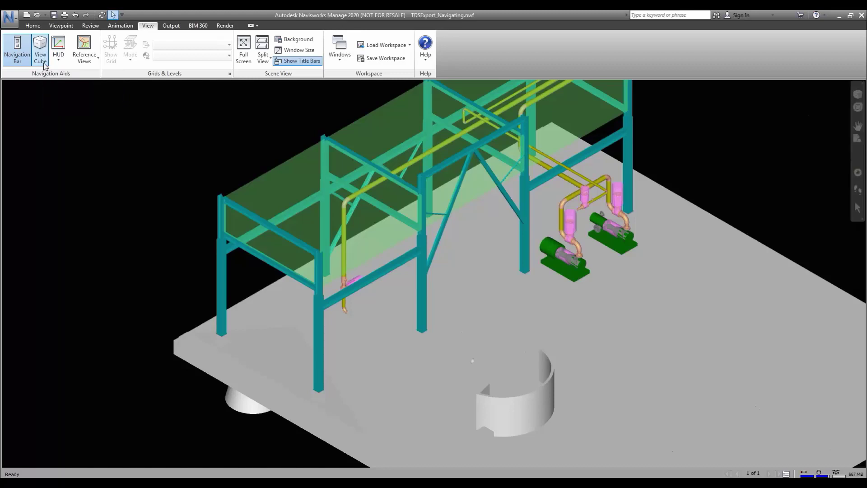
{"action": "left_click", "coordinate": [41, 58]}
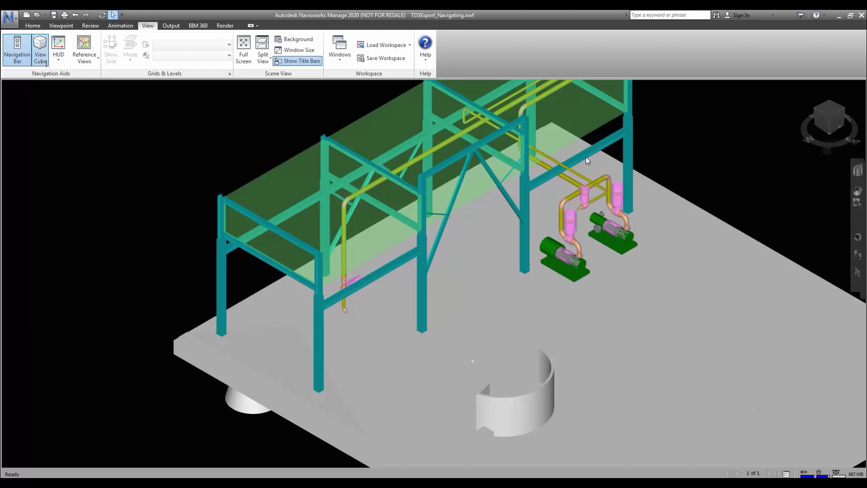
View the plant via ViewCube: top-front-right corner, Top, Front, top-front edge, isometric corner
{"action": "left_click", "coordinate": [849, 114]}
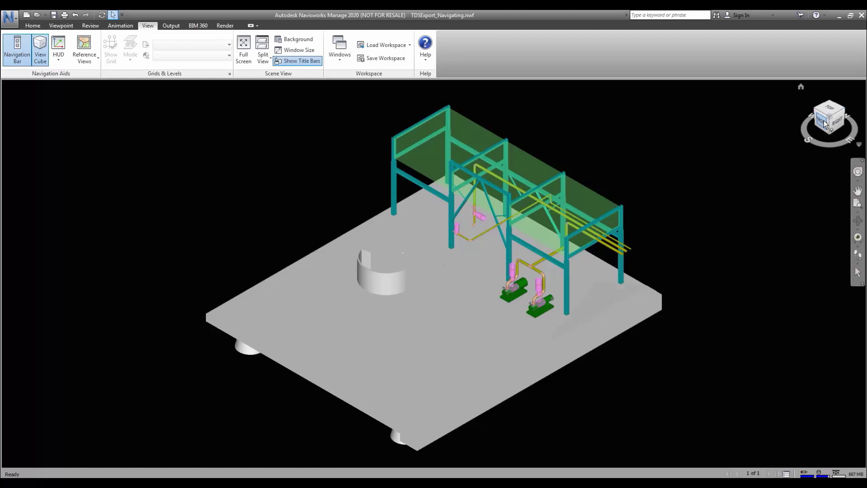
{"action": "left_click", "coordinate": [831, 112]}
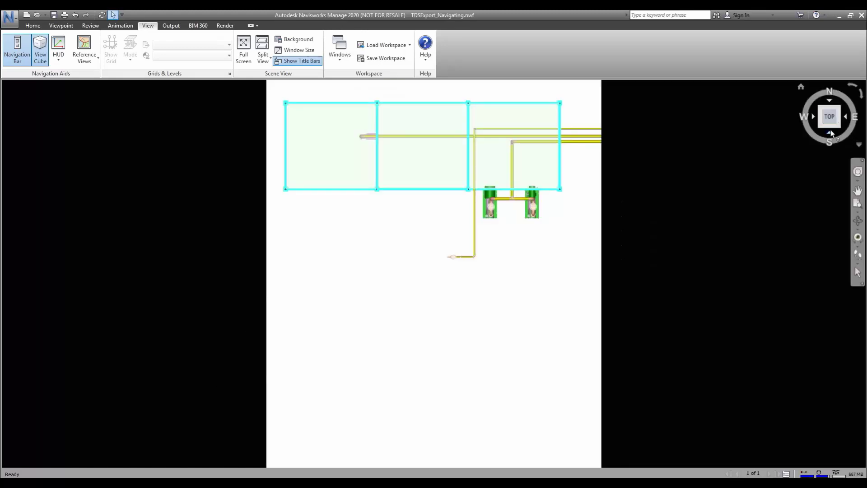
{"action": "left_click", "coordinate": [831, 133]}
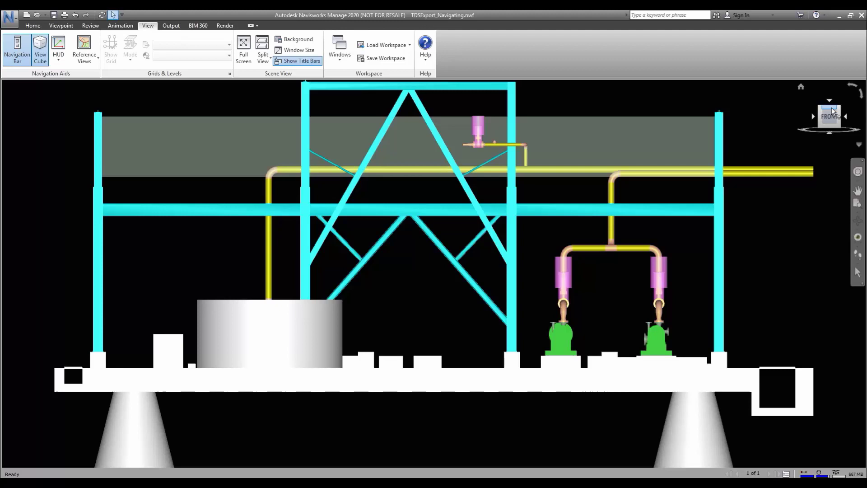
{"action": "left_click", "coordinate": [833, 110]}
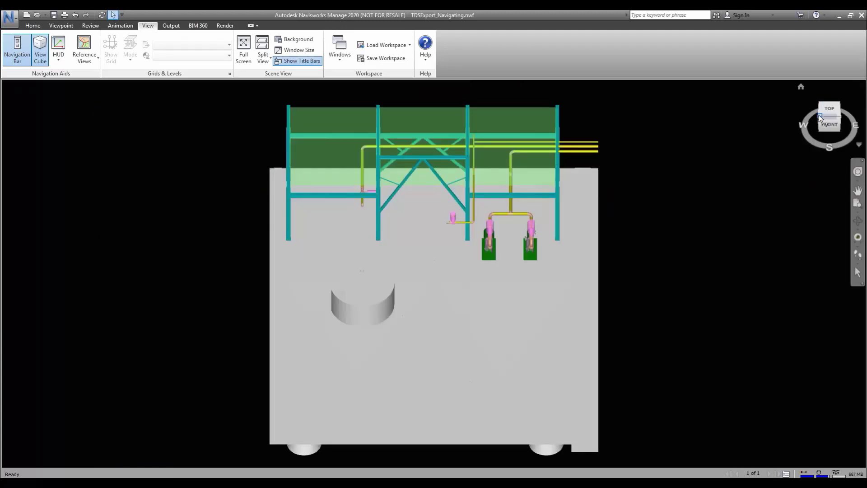
{"action": "left_click", "coordinate": [820, 119]}
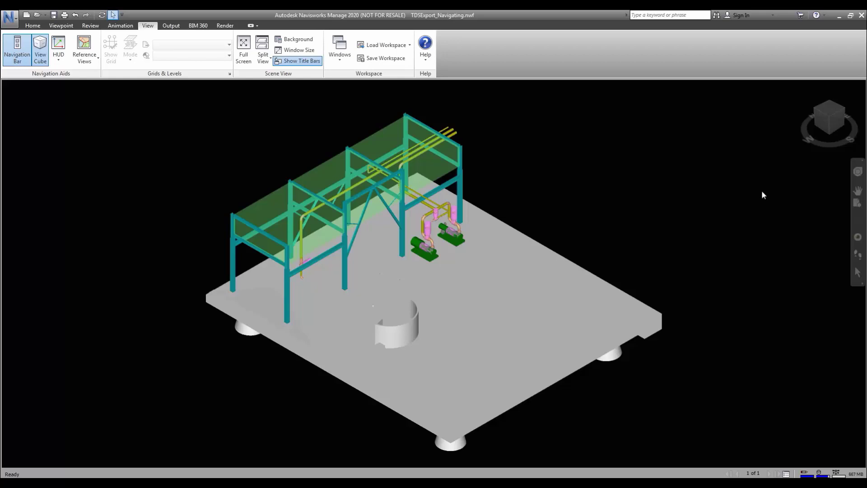
Open Global Options from the viewport's Scene context menu
{"action": "right_click", "coordinate": [720, 187]}
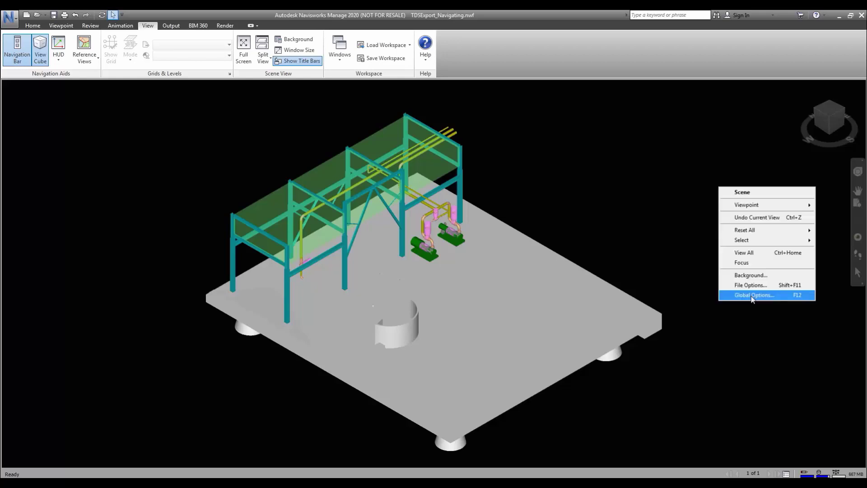
{"action": "left_click", "coordinate": [752, 296]}
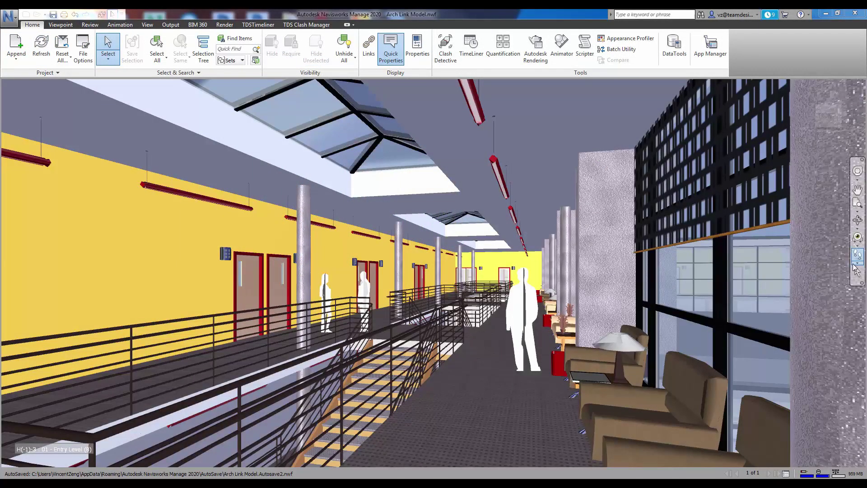
Switch to Walk mode, enable Gravity, and walk forward down the upper corridor
{"action": "left_click", "coordinate": [856, 266]}
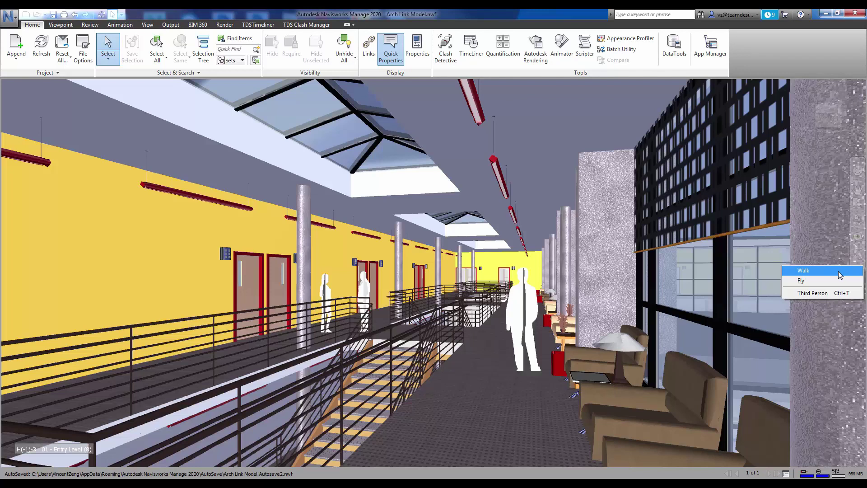
{"action": "left_click", "coordinate": [839, 272]}
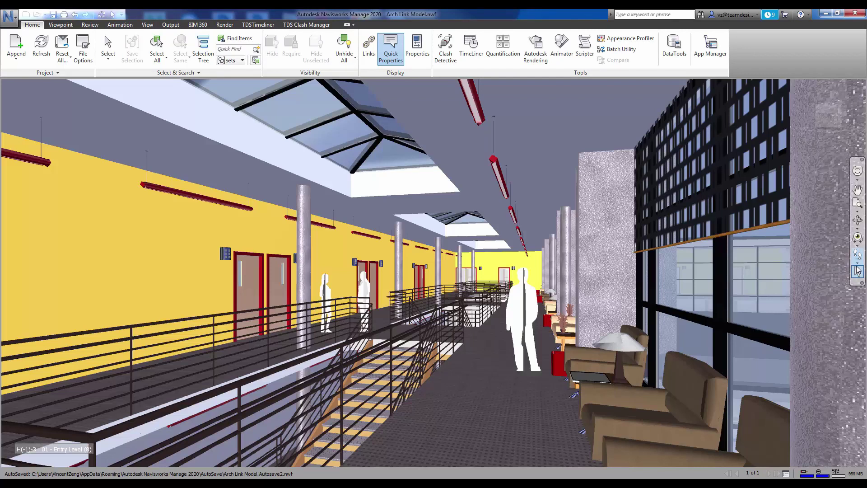
{"action": "left_click", "coordinate": [859, 267]}
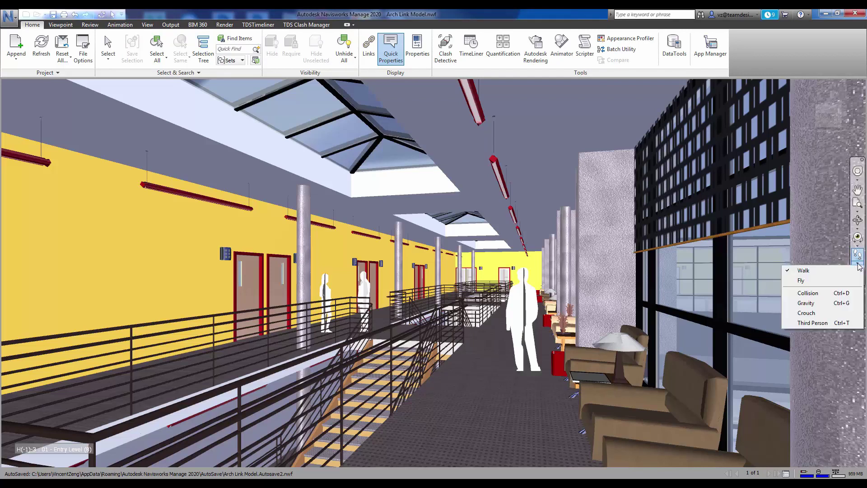
{"action": "left_click", "coordinate": [834, 302]}
{"action": "mouse_move", "coordinate": [499, 304]}
{"action": "left_mouse_down"}
{"action": "mouse_move", "coordinate": [498, 323]}
{"action": "mouse_move", "coordinate": [535, 348]}
{"action": "left_mouse_up"}
{"action": "scroll", "coordinate": [535, 348], "scroll_direction": "down", "scroll_amount": 5}
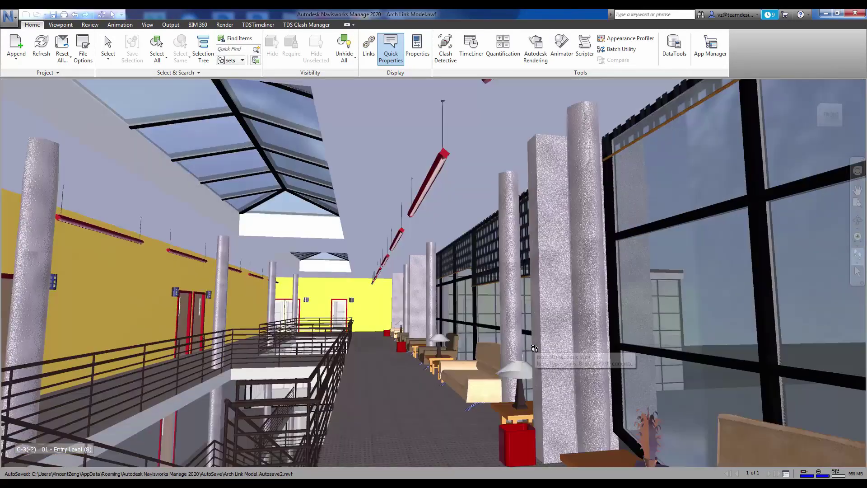
{"action": "scroll", "coordinate": [534, 348], "scroll_direction": "down", "scroll_amount": 3}
Walk past the window-side sofas and turn to face down the corridor toward the stairs
{"action": "key", "text": "Right"}
{"action": "key", "text": "Up"}
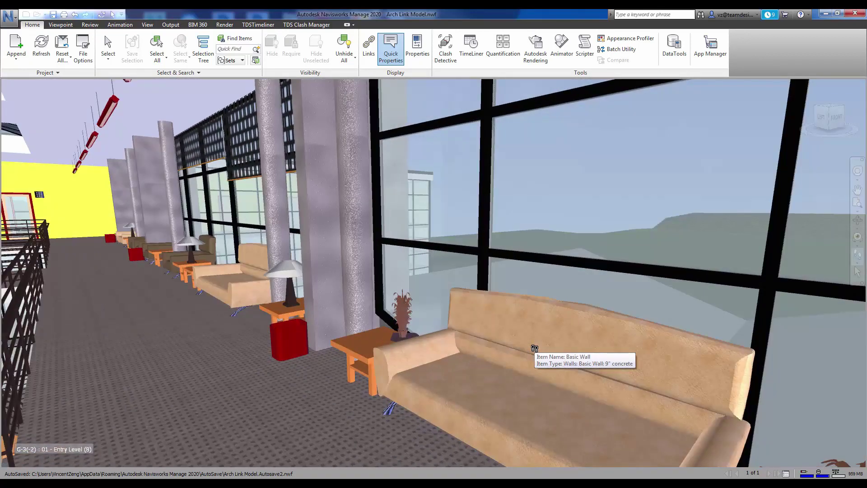
{"action": "key", "text": "Left"}
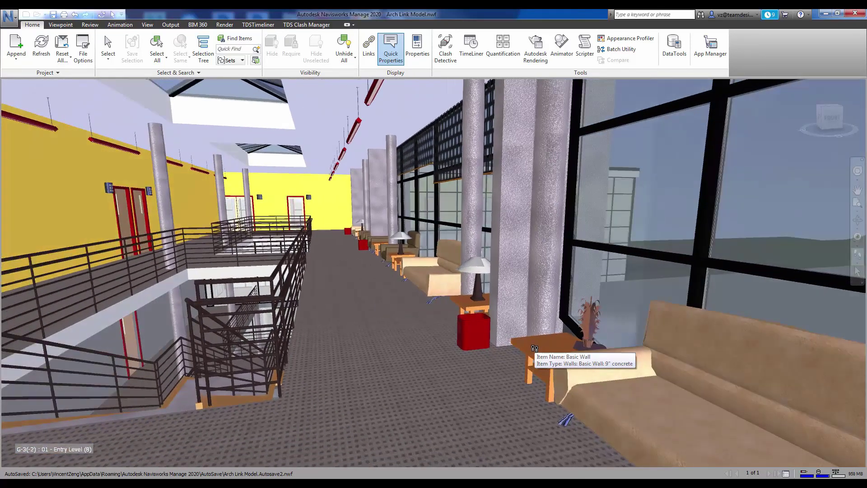
{"action": "key", "text": "Up"}
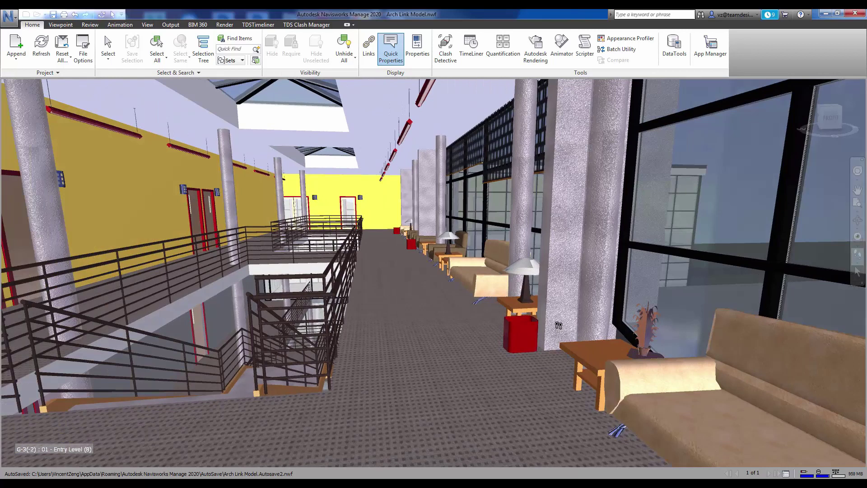
Switch to Third Person and walk the avatar forward down the corridor
{"action": "mouse_move", "coordinate": [535, 347]}
{"action": "left_click", "coordinate": [857, 252]}
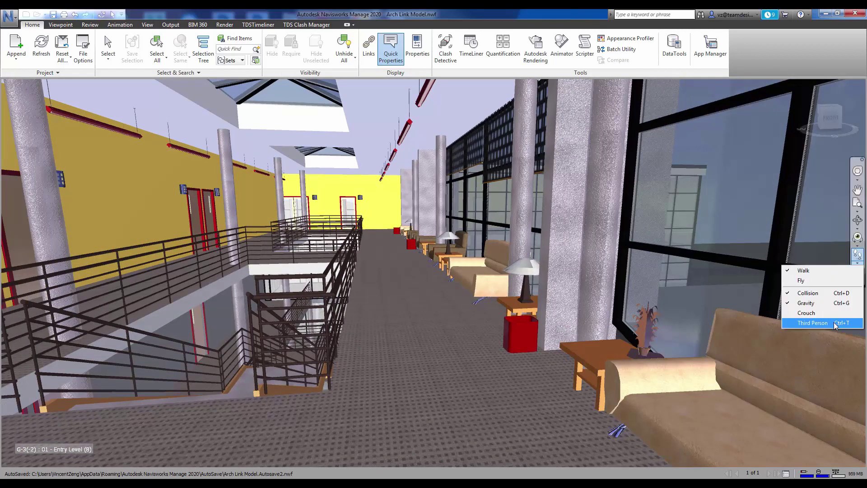
{"action": "left_click", "coordinate": [830, 324]}
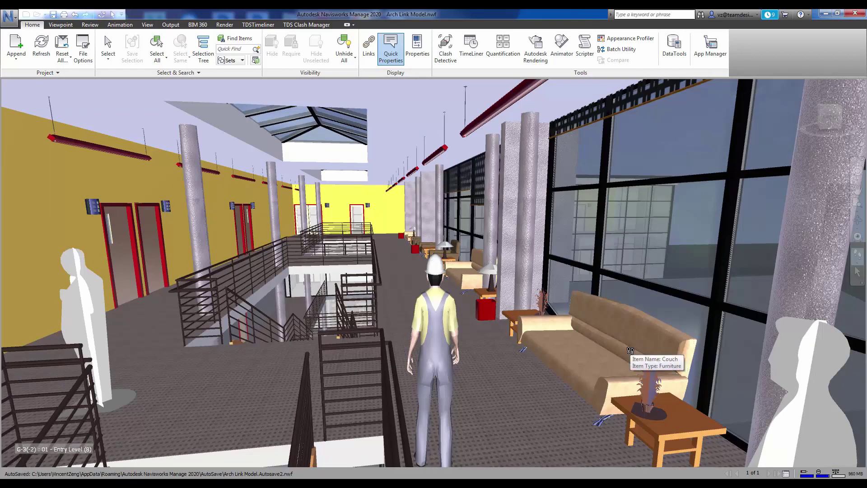
{"action": "key", "text": "Up"}
{"action": "key", "text": "Up"}
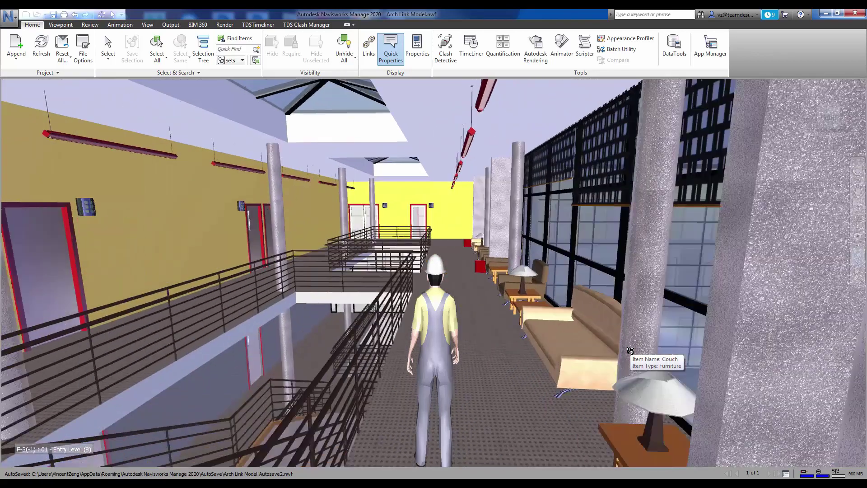
{"action": "key", "text": "Up"}
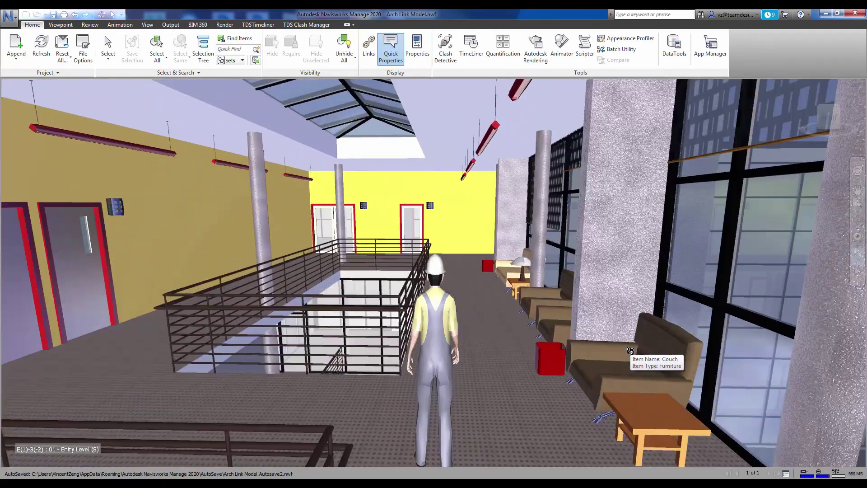
Turn the avatar left and right to look at the doors and corridor
{"action": "key", "text": "Left"}
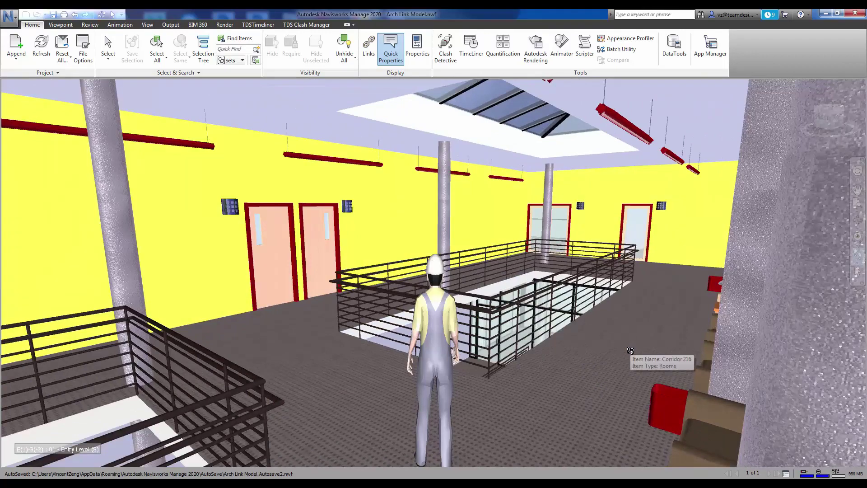
{"action": "key", "text": "Left"}
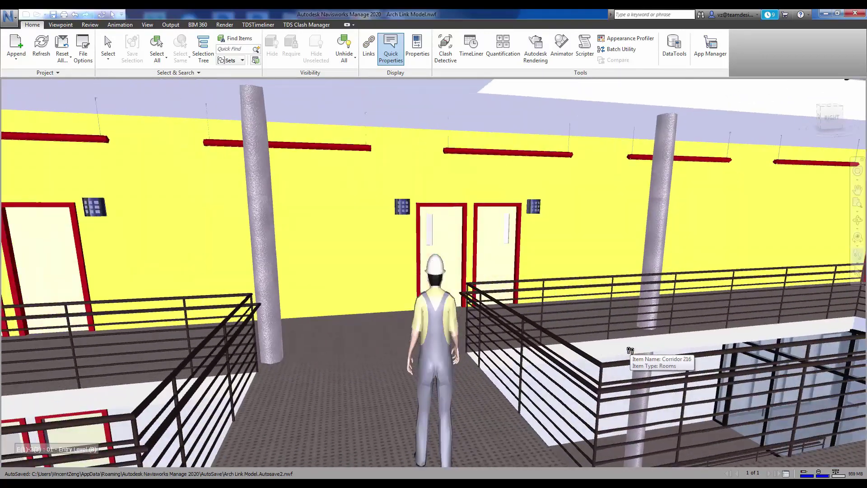
{"action": "key", "text": "Right"}
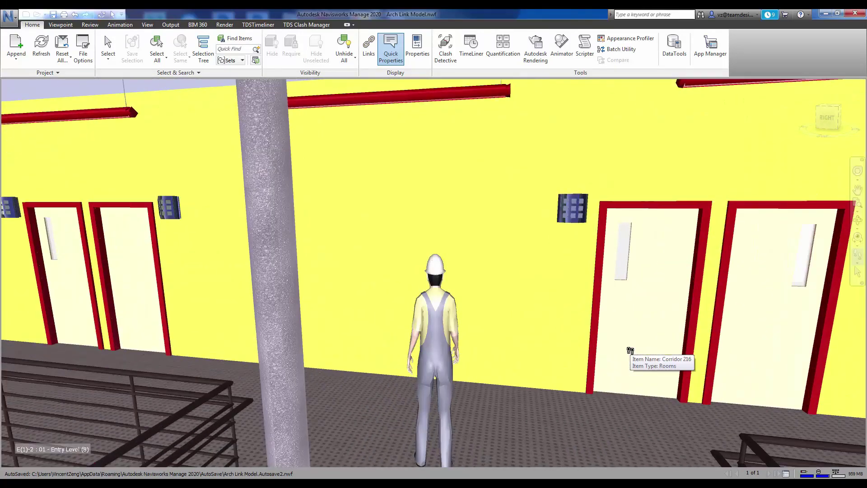
{"action": "key", "text": "Left"}
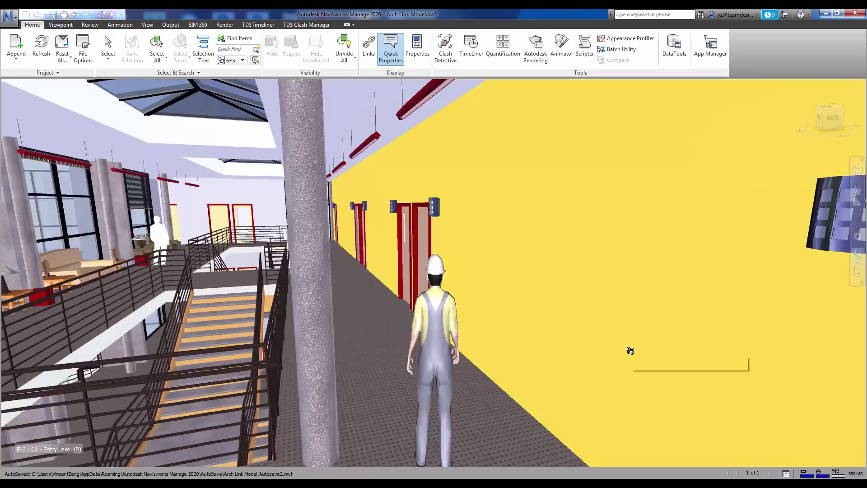
Walk the avatar further past the stairs and doors, glancing left and right
{"action": "key", "text": "Up"}
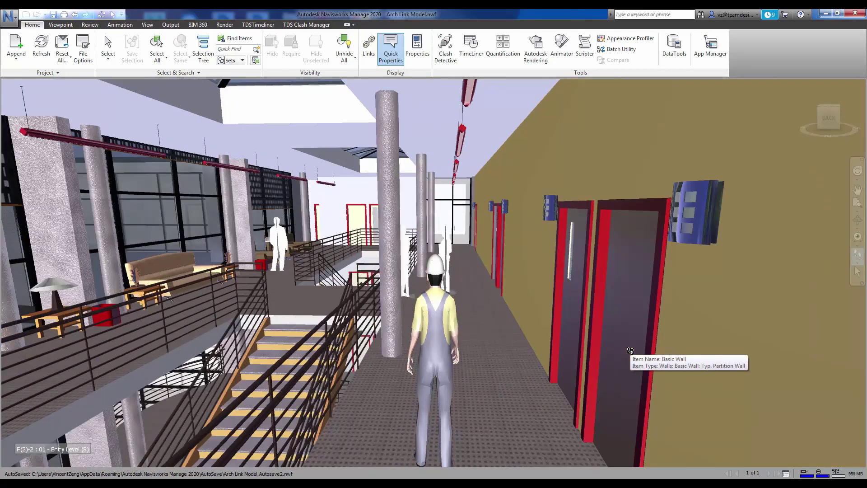
{"action": "key", "text": "Up"}
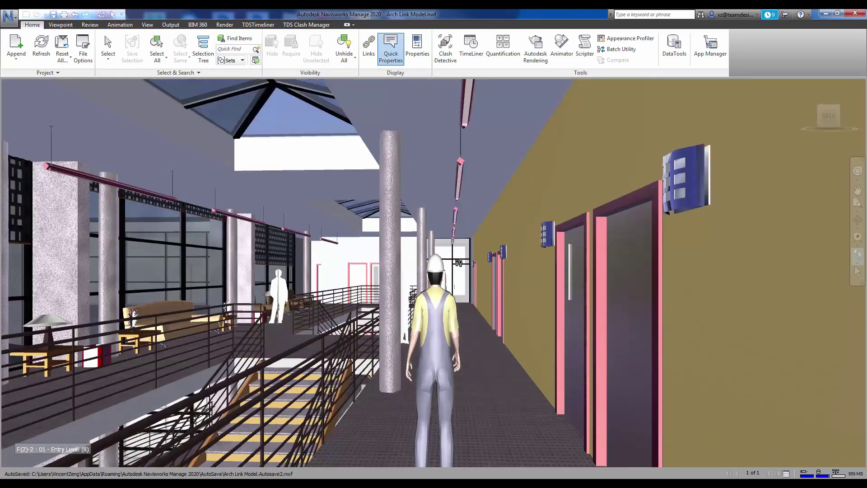
{"action": "key", "text": "Up"}
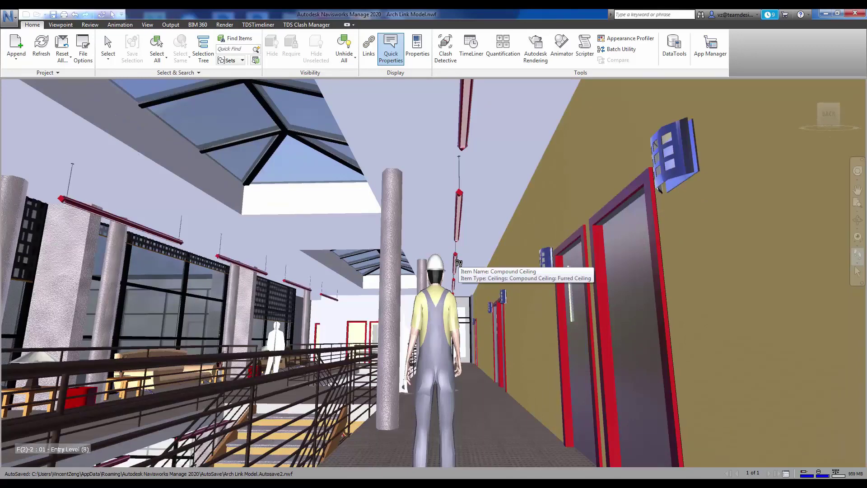
{"action": "key", "text": "Left"}
{"action": "key", "text": "Right"}
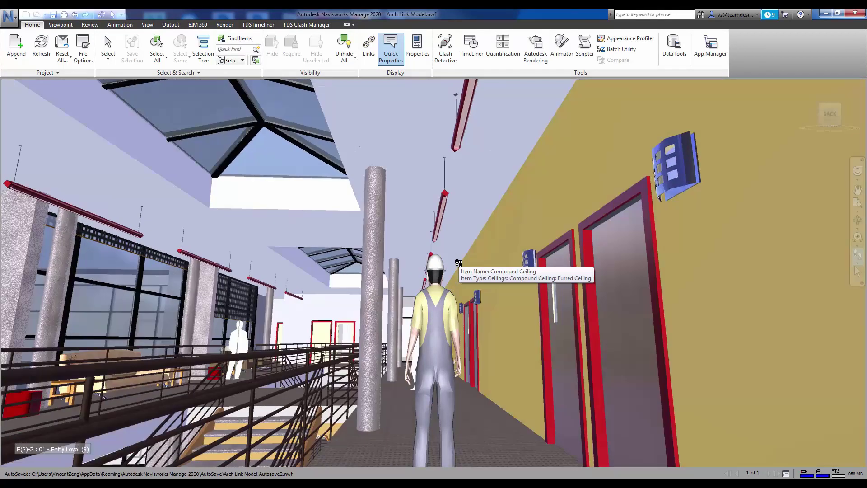
{"action": "key", "text": "Left"}
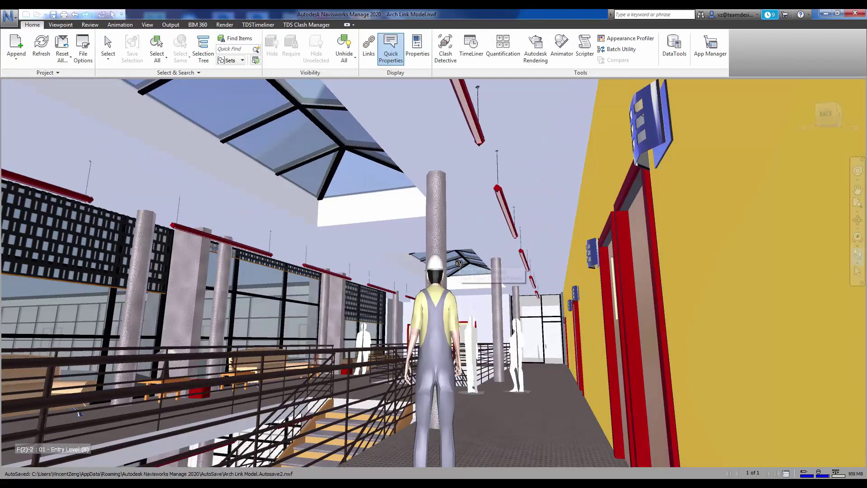